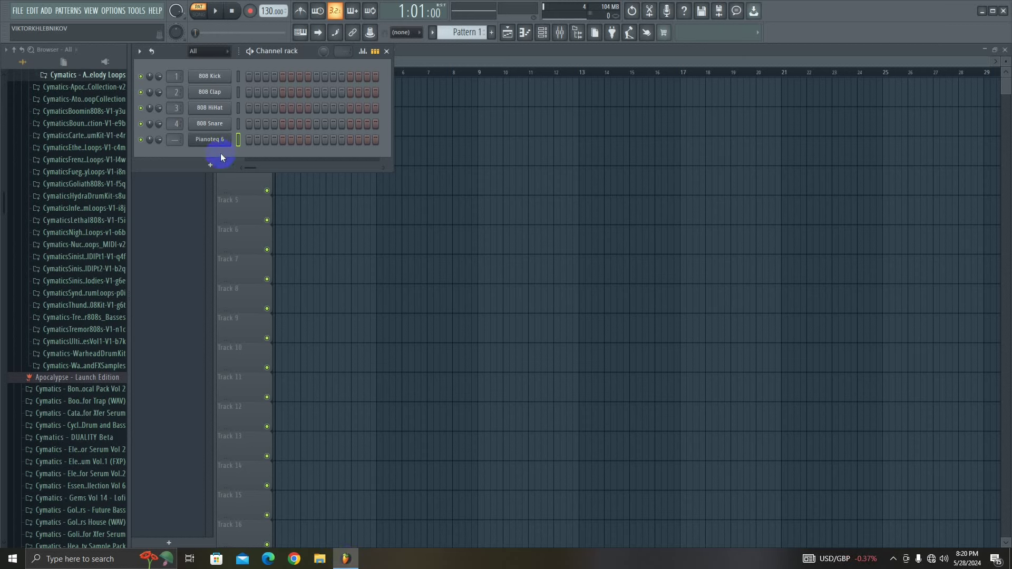
Delete the existing Pianoteq 6 channel from the channel rack
{"action": "right_click", "coordinate": [212, 140]}
{"action": "left_click", "coordinate": [258, 241]}
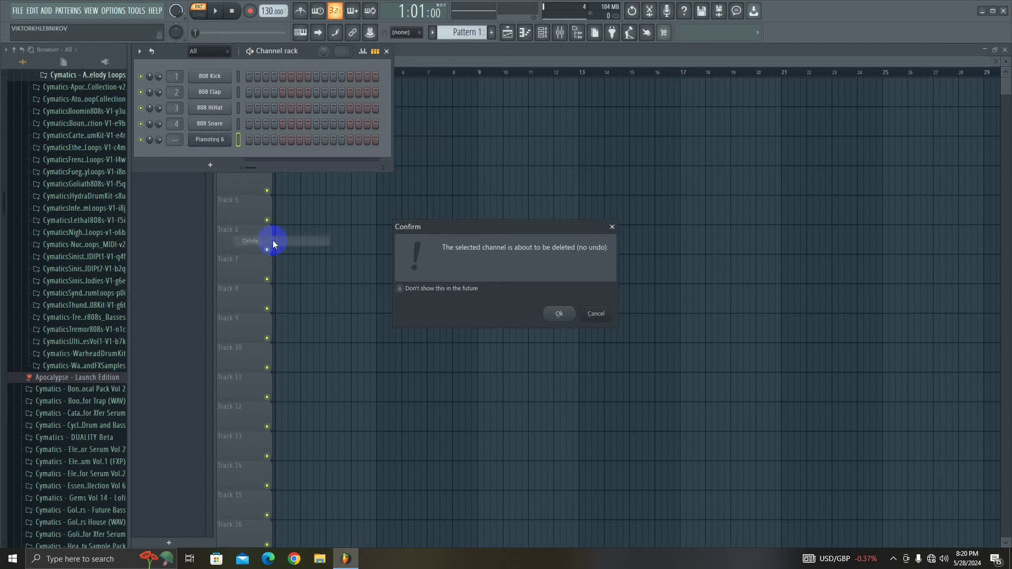
{"action": "left_click", "coordinate": [559, 315]}
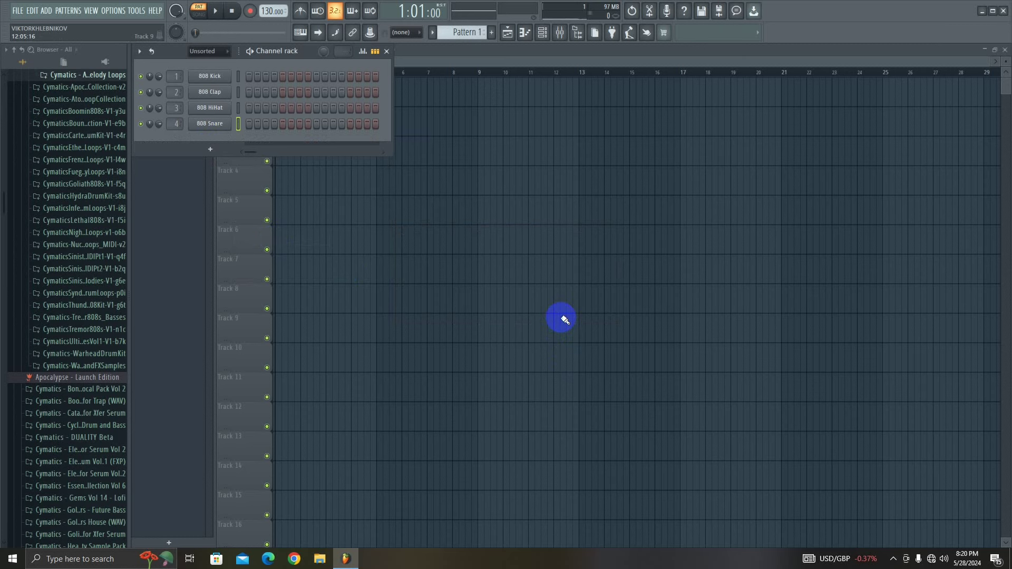
Add a new Pianoteq 6 channel, raise its output volume to just below maximum, and close the plugin window
{"action": "left_click", "coordinate": [210, 150]}
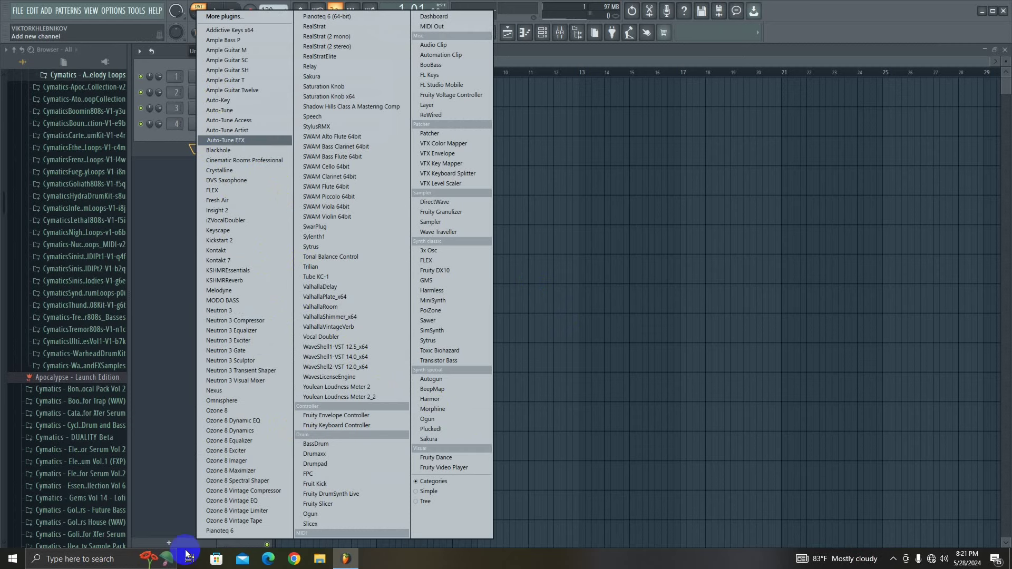
{"action": "left_click", "coordinate": [216, 531]}
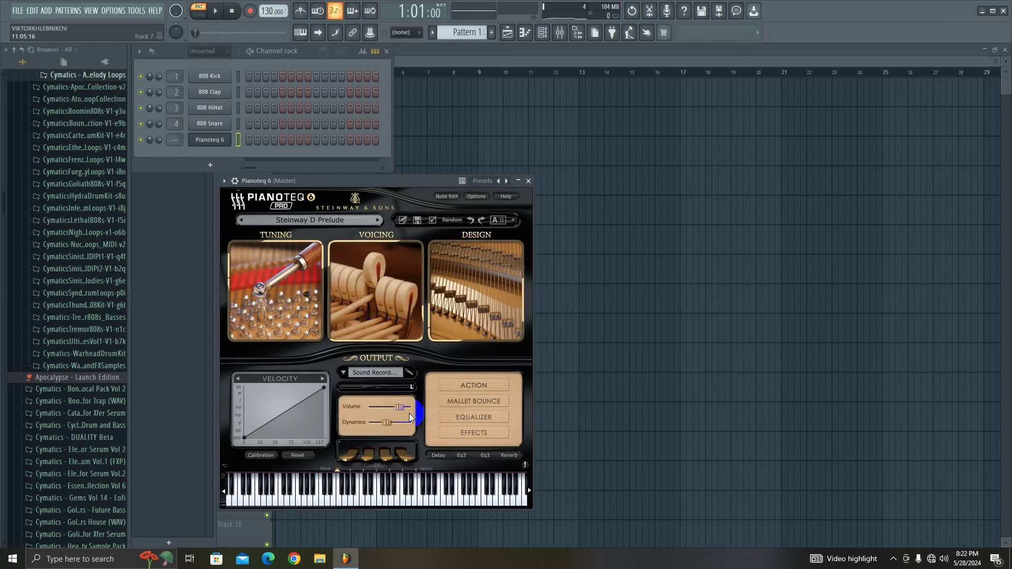
{"action": "left_click_drag", "start_coordinate": [399, 405], "coordinate": [423, 402]}
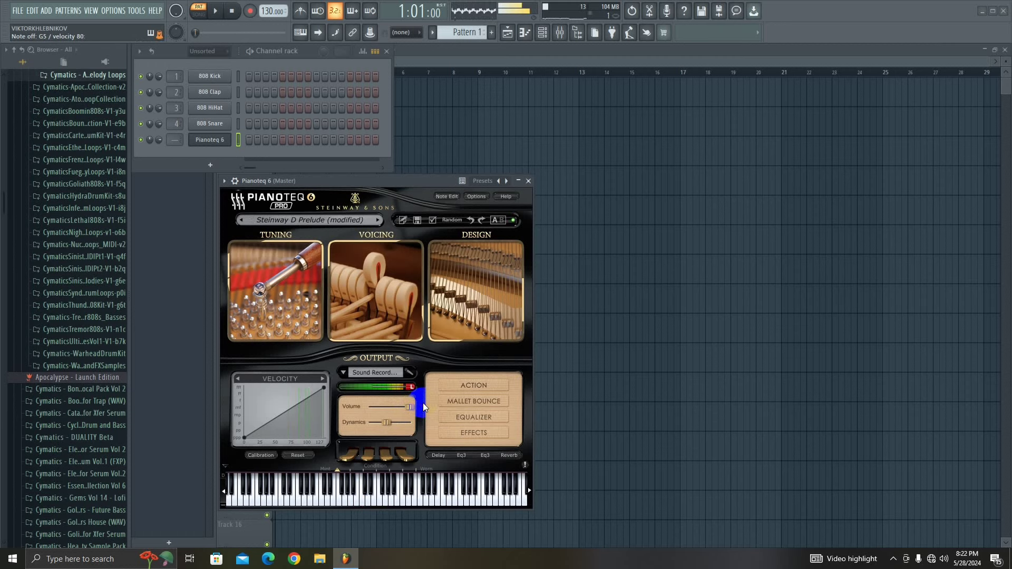
{"action": "left_click_drag", "start_coordinate": [409, 406], "coordinate": [405, 407]}
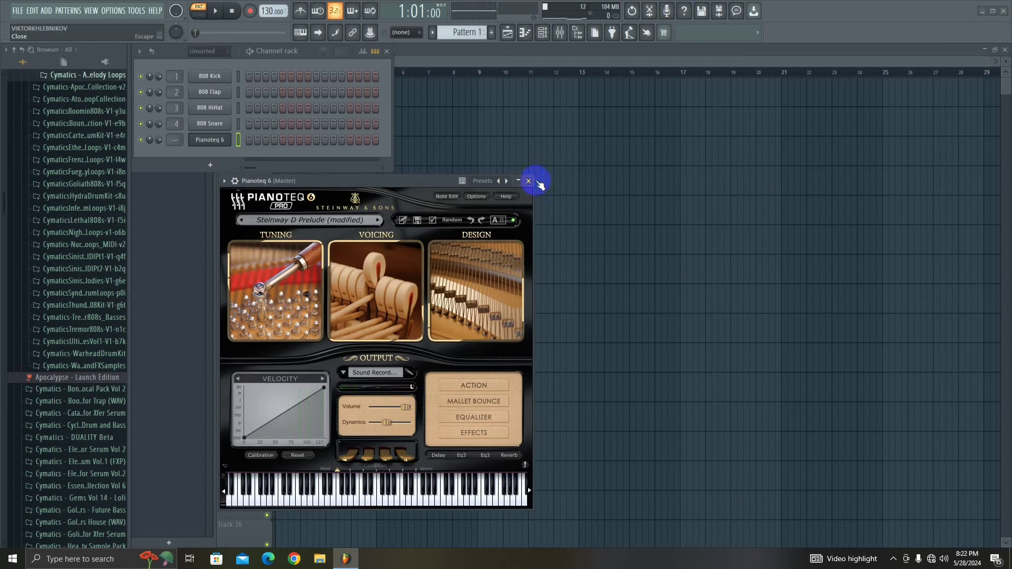
{"action": "left_click", "coordinate": [528, 181]}
Remove the newly added Pianoteq 6 channel from the channel rack
{"action": "right_click", "coordinate": [209, 139]}
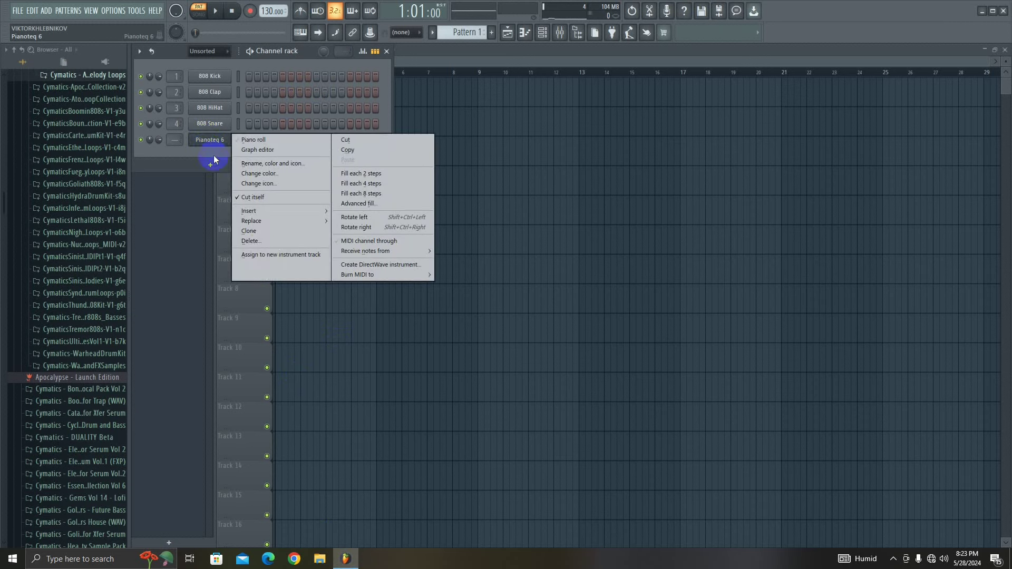
{"action": "left_click", "coordinate": [259, 241]}
{"action": "left_click", "coordinate": [553, 314]}
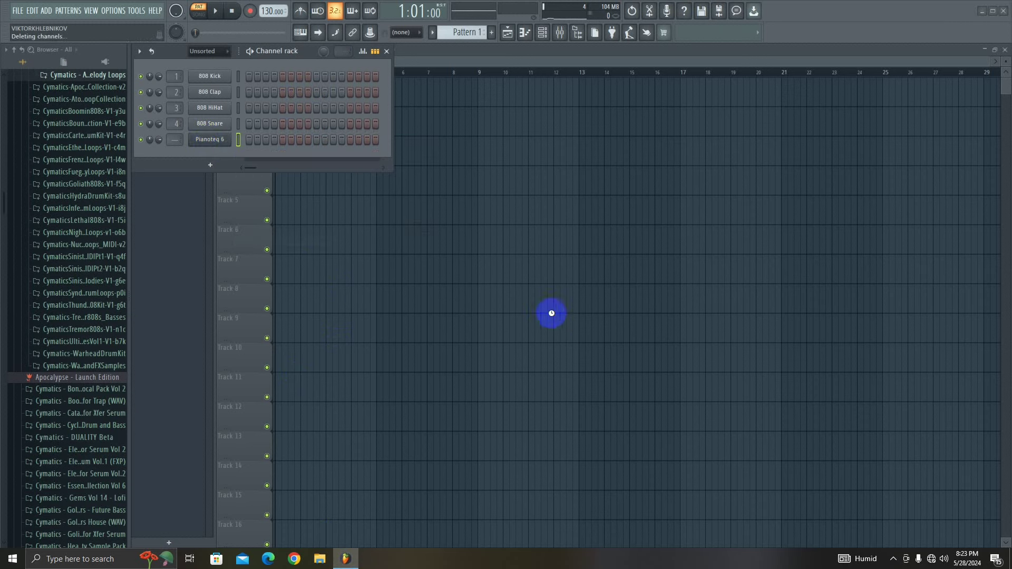
Add an Addictive Keys x64 channel, open its Studio Grand - As Recorded instrument, and close the plugin window
{"action": "left_click", "coordinate": [211, 150]}
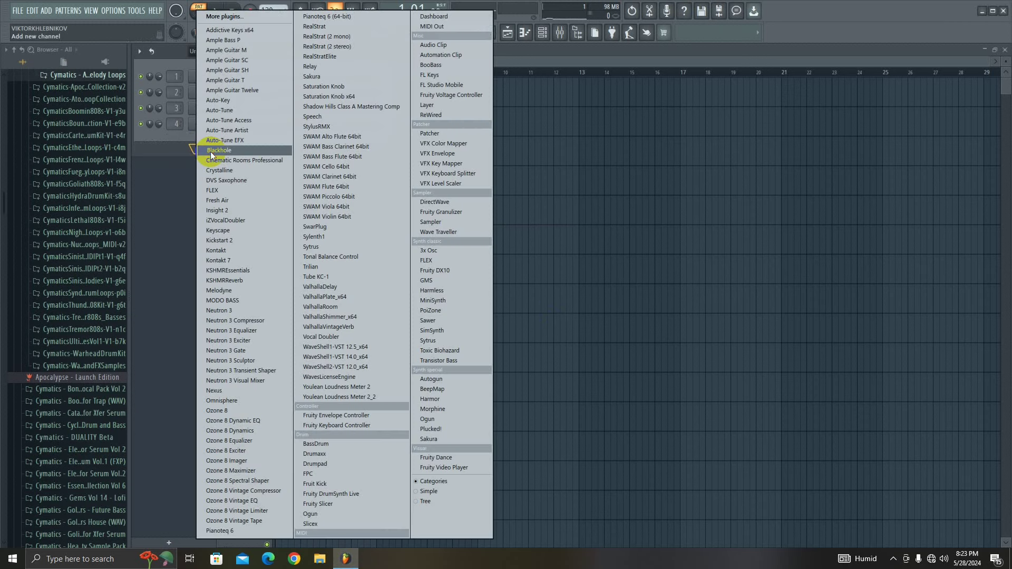
{"action": "left_click", "coordinate": [240, 30]}
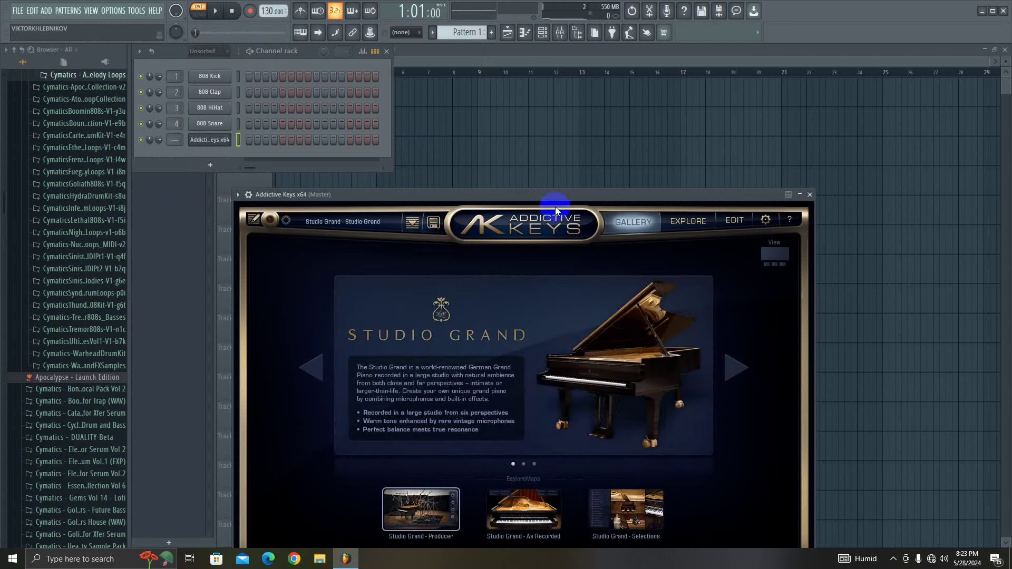
{"action": "left_click_drag", "start_coordinate": [536, 195], "coordinate": [549, 49]}
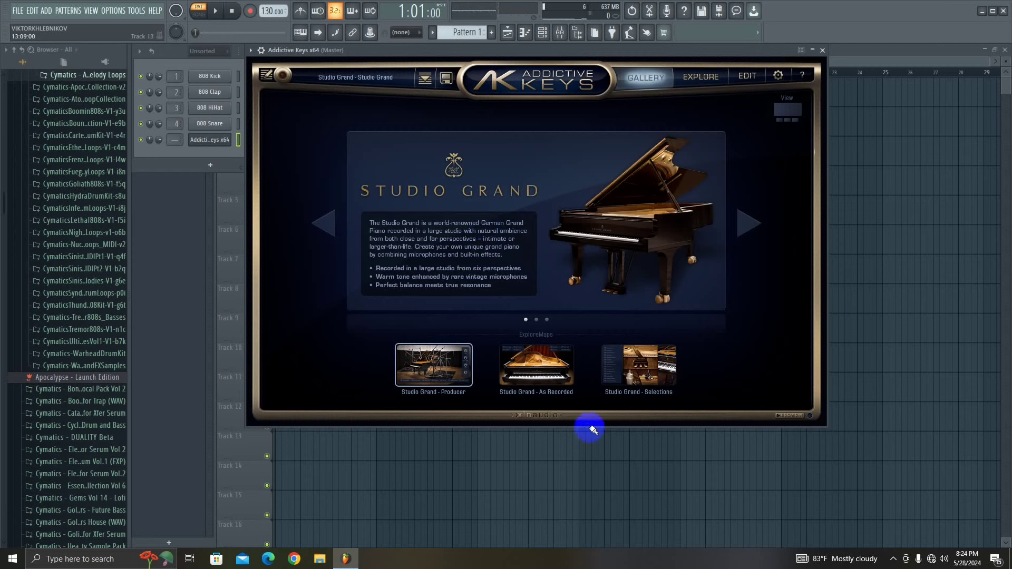
{"action": "left_click", "coordinate": [535, 365]}
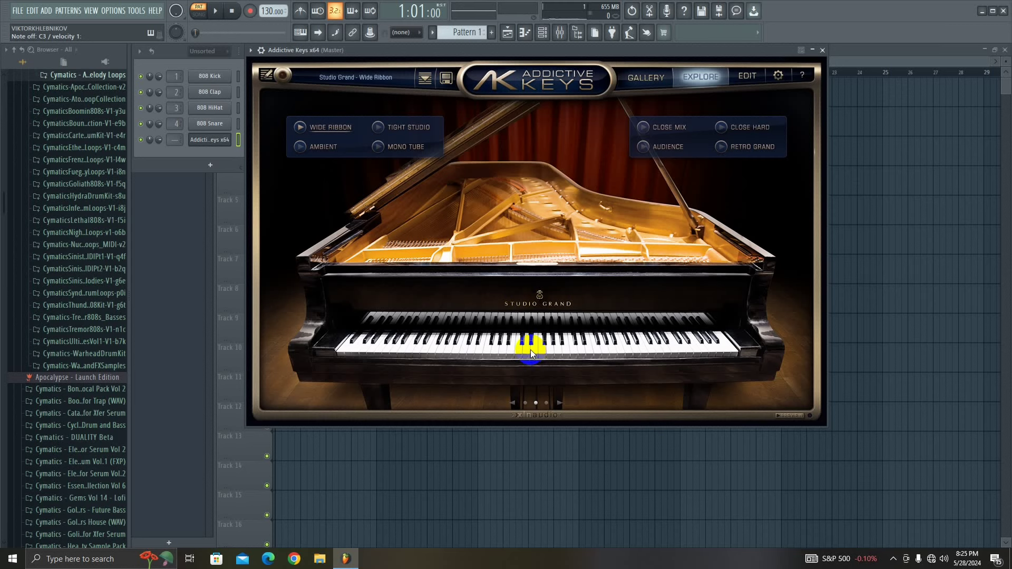
{"action": "left_click", "coordinate": [822, 50]}
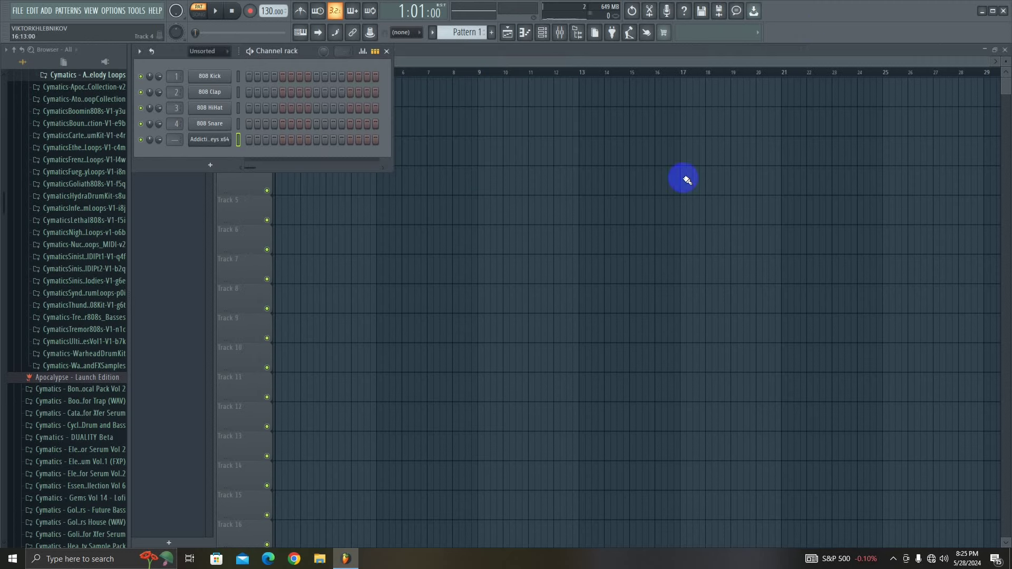
Delete the Addictive Keys x64 channel from the channel rack
{"action": "right_click", "coordinate": [210, 139]}
{"action": "left_click", "coordinate": [249, 241]}
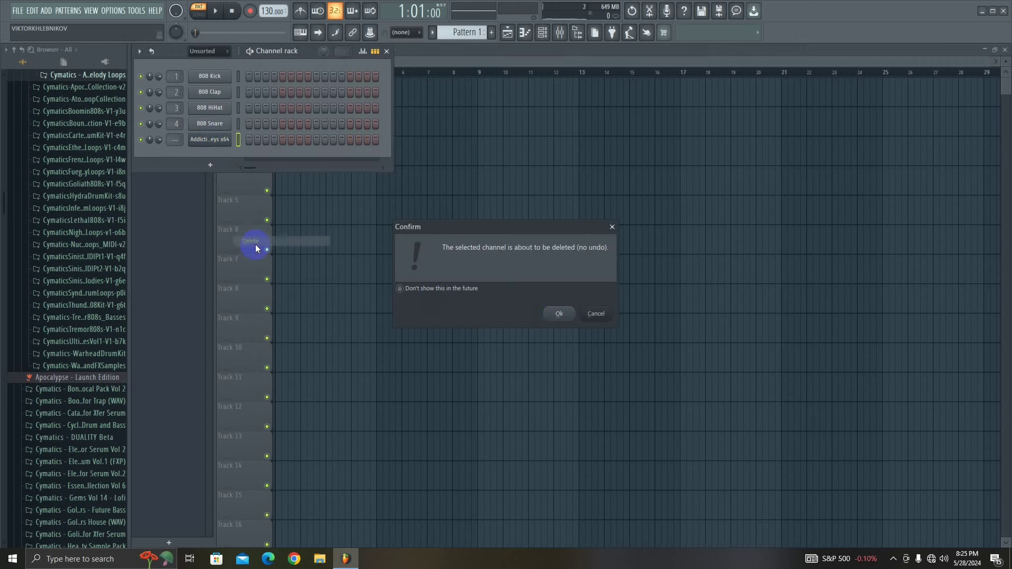
{"action": "left_click", "coordinate": [546, 319]}
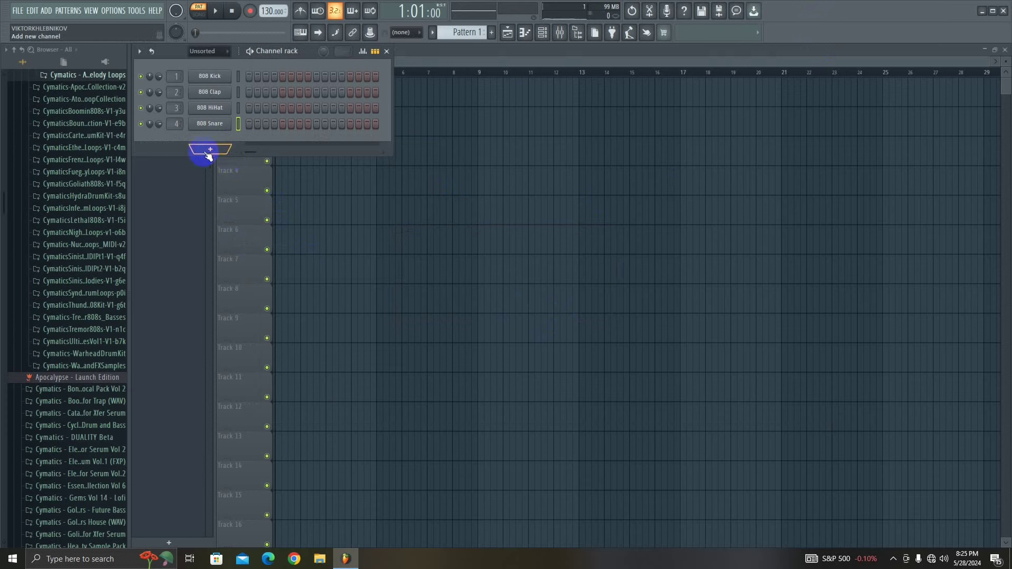
Add a Keyscape channel, load the LA Custom C7 Grand Piano patch, and raise the plugin's output volume
{"action": "left_click", "coordinate": [211, 150]}
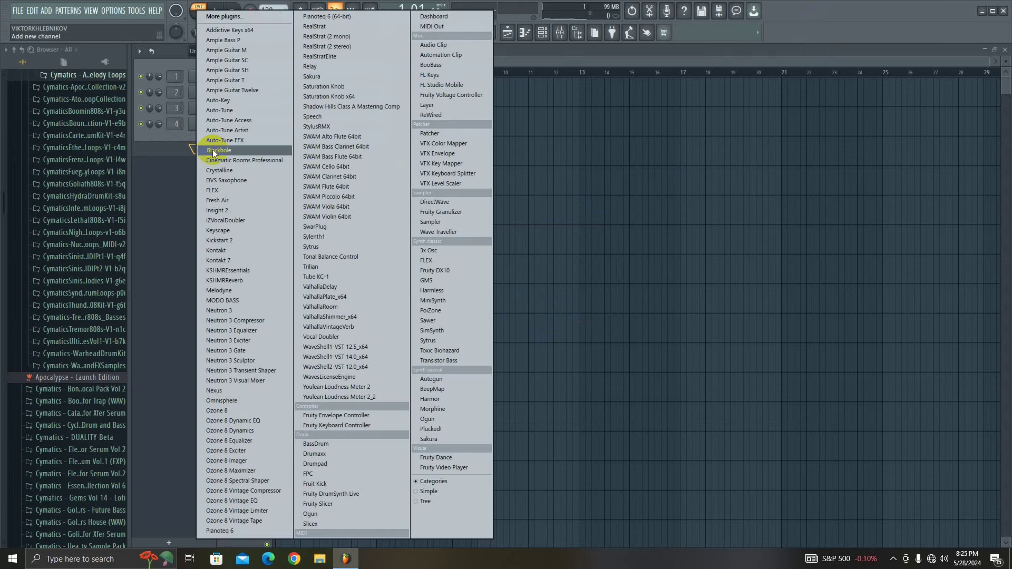
{"action": "left_click", "coordinate": [219, 232]}
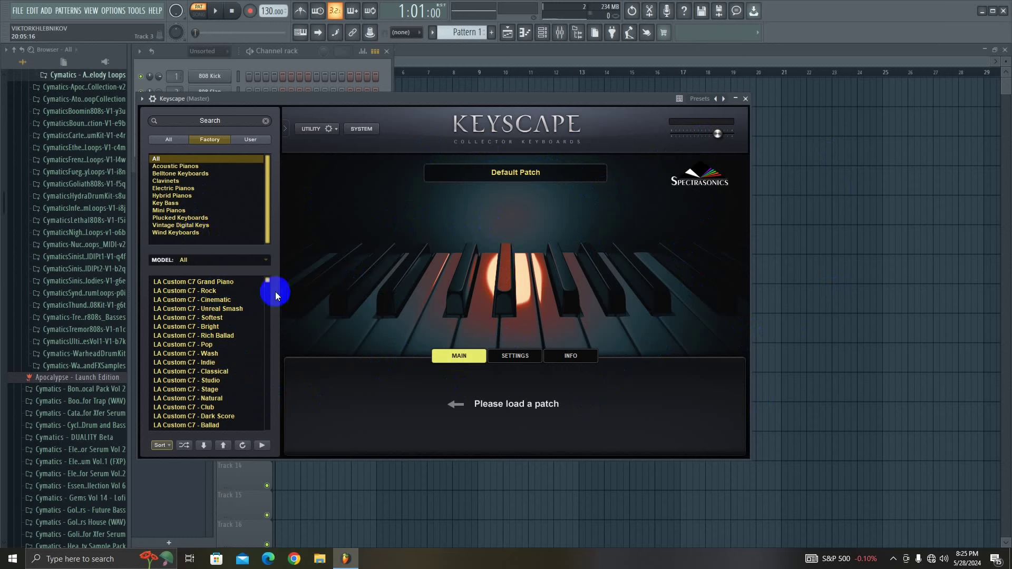
{"action": "left_click_drag", "start_coordinate": [267, 280], "coordinate": [201, 291]}
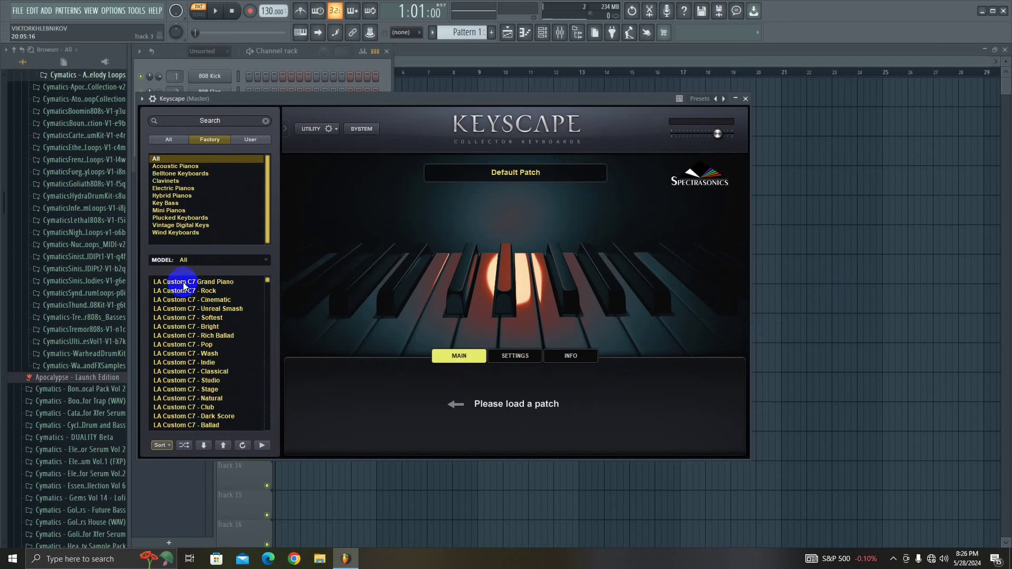
{"action": "left_click", "coordinate": [184, 283]}
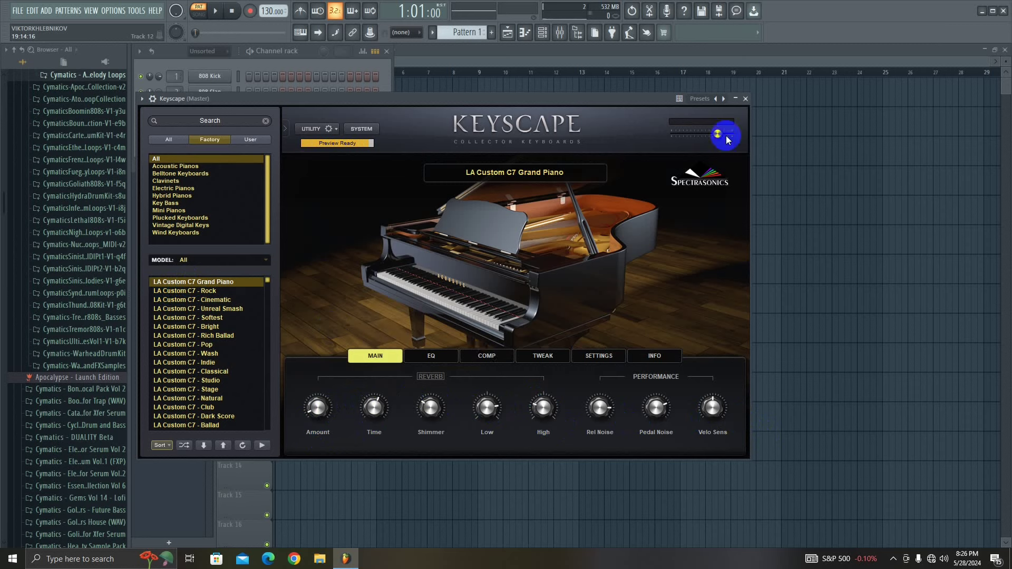
{"action": "left_click_drag", "start_coordinate": [718, 138], "coordinate": [729, 138]}
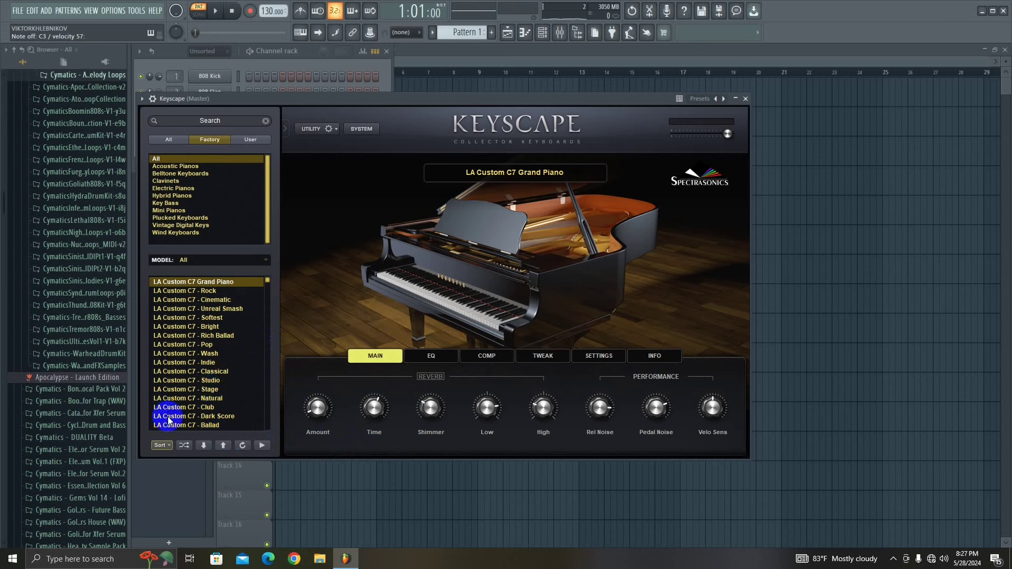
Load LA Custom C7 - Natural and LA Custom C7 - Classical in turn, lower Keyscape's volume slightly, and close it
{"action": "left_click", "coordinate": [195, 399]}
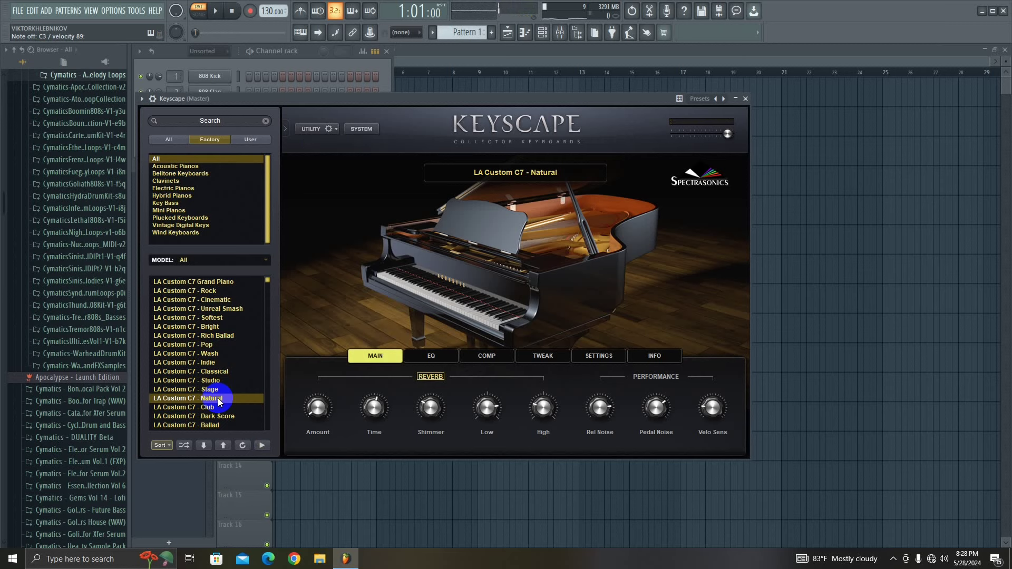
{"action": "left_click", "coordinate": [221, 372]}
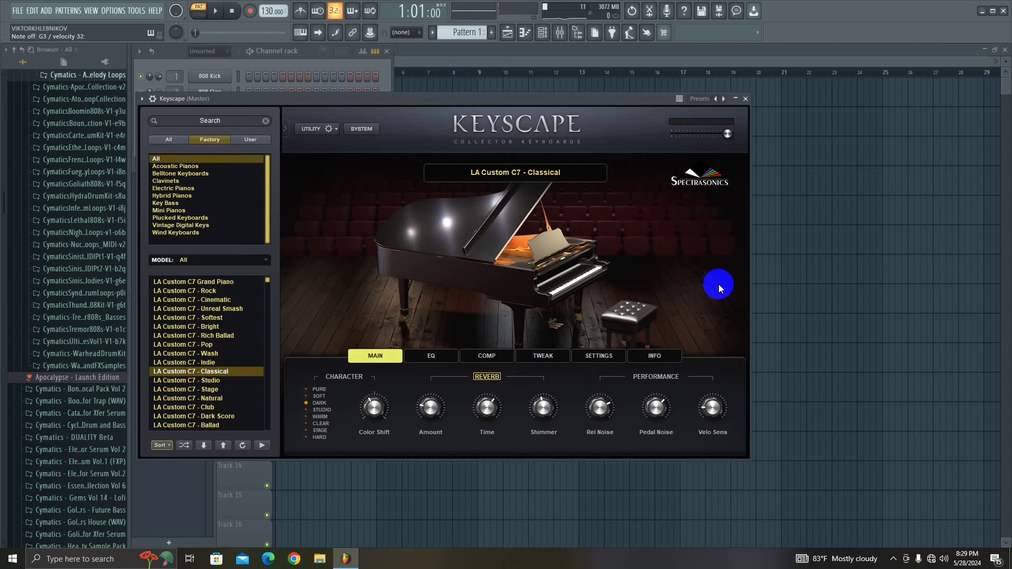
{"action": "left_click", "coordinate": [728, 134]}
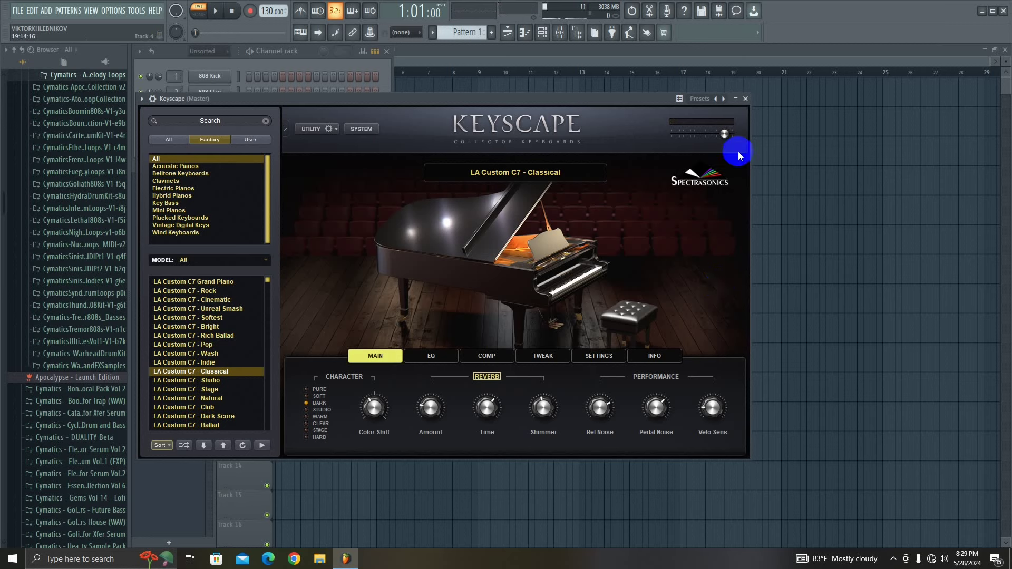
{"action": "left_click", "coordinate": [745, 99]}
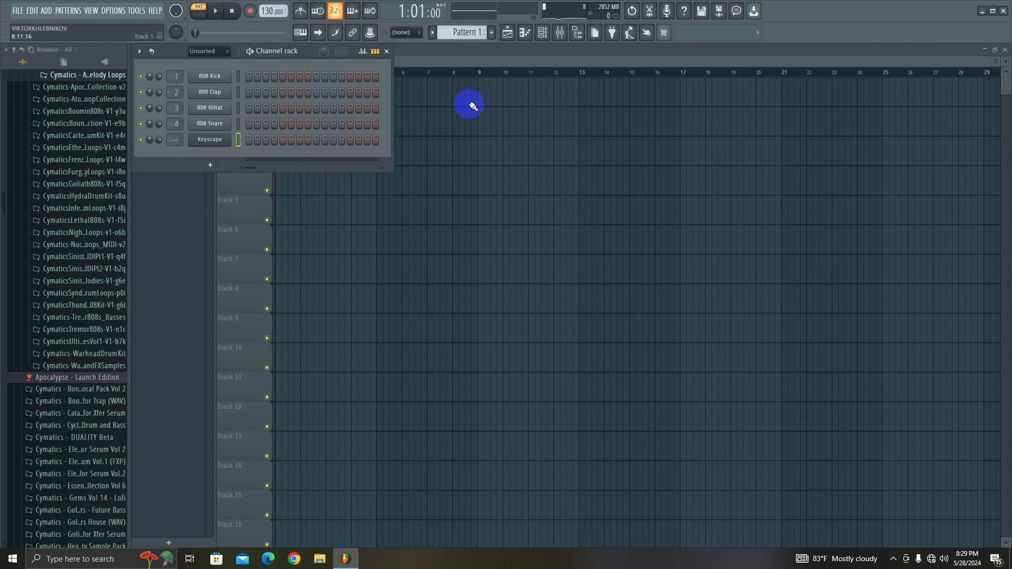
Delete the Keyscape channel from the channel rack
{"action": "right_click", "coordinate": [216, 141]}
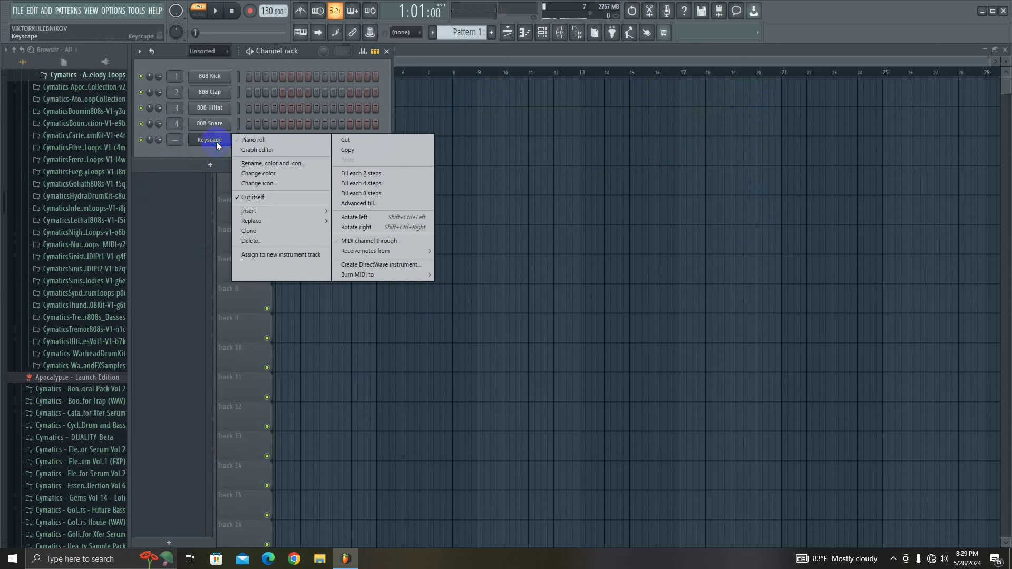
{"action": "left_click", "coordinate": [255, 241]}
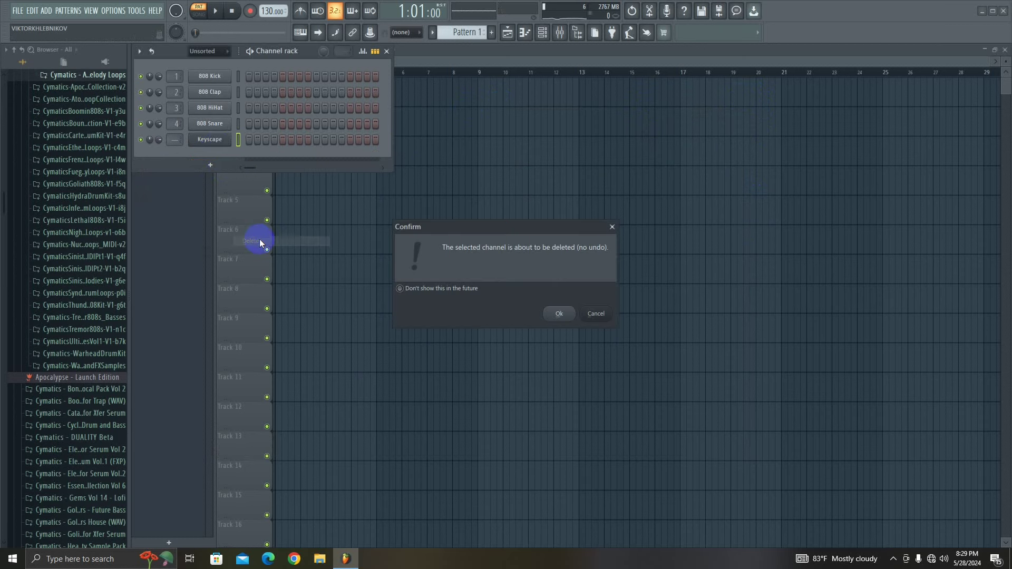
{"action": "left_click", "coordinate": [558, 313]}
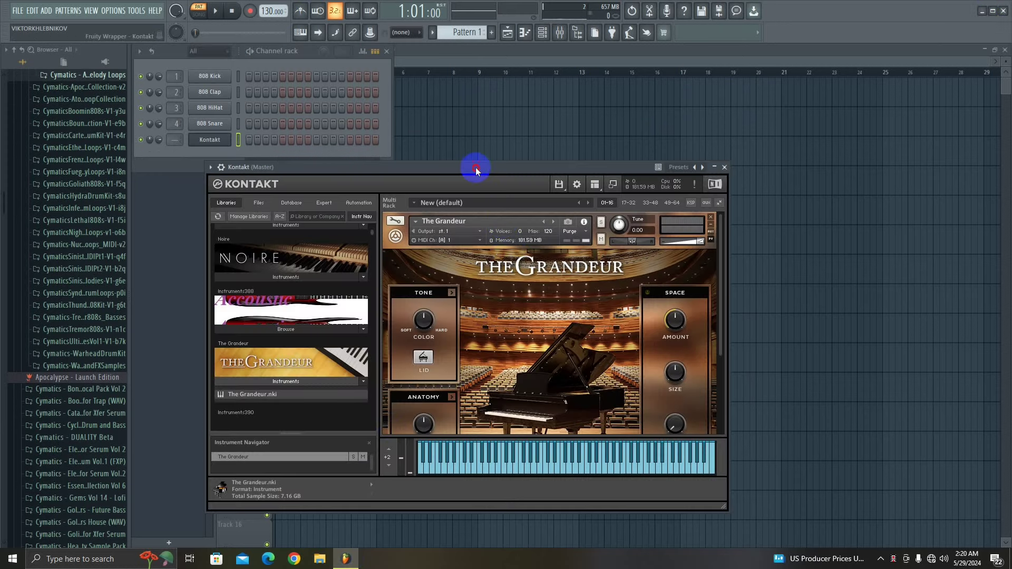
Remove The Grandeur instrument from the Kontakt rack without saving its changes
{"action": "left_click_drag", "start_coordinate": [476, 169], "coordinate": [488, 77]}
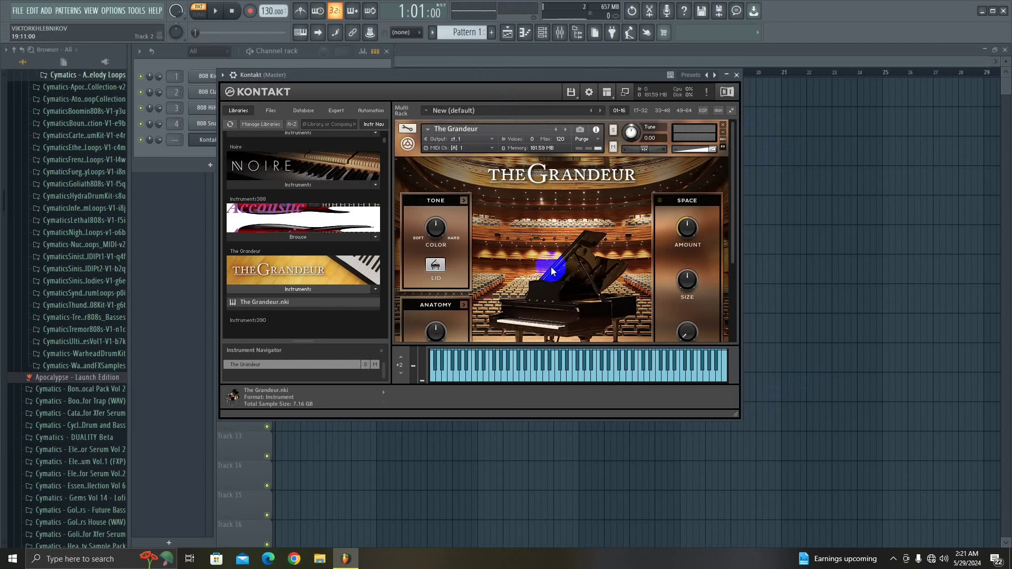
{"action": "left_click", "coordinate": [725, 126]}
{"action": "left_click", "coordinate": [510, 314]}
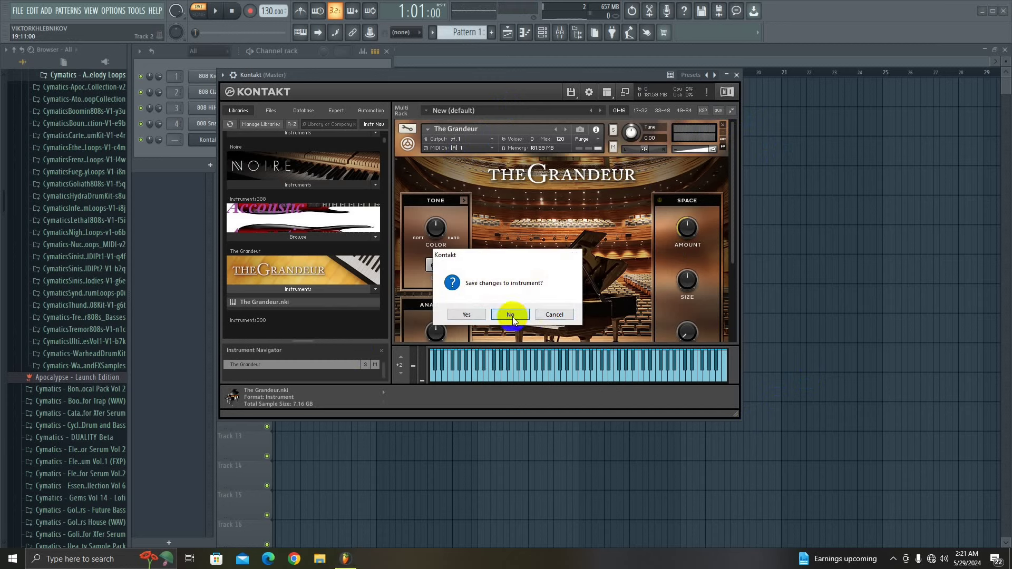
Load 8DIO_1969_Legacy_Piano.nki from the 1969 Legacy Piano library into the Kontakt rack
{"action": "left_click", "coordinate": [302, 289]}
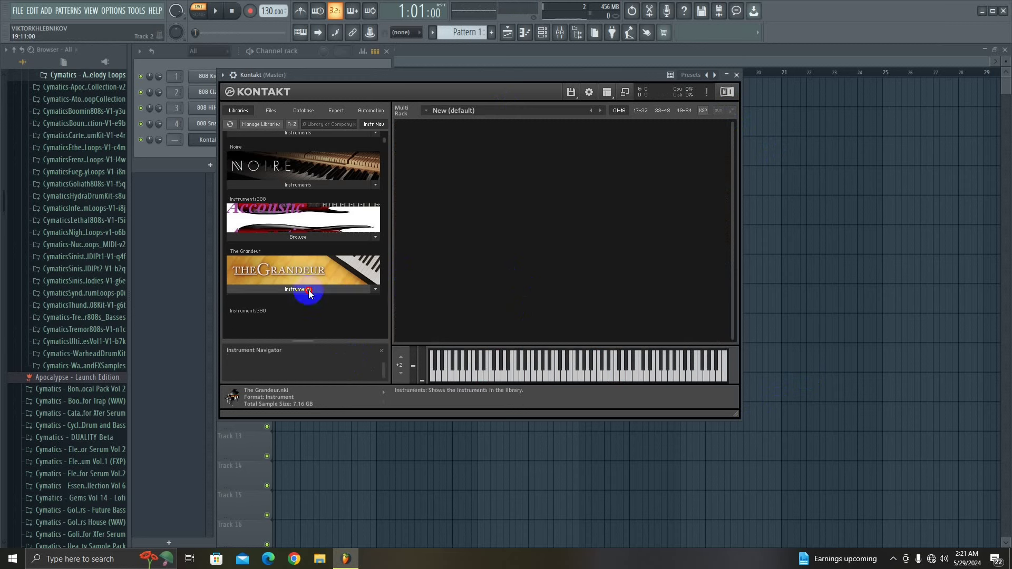
{"action": "mouse_move", "coordinate": [387, 141]}
{"action": "left_mouse_down"}
{"action": "mouse_move", "coordinate": [386, 355]}
{"action": "mouse_move", "coordinate": [385, 326]}
{"action": "left_mouse_up"}
{"action": "left_click", "coordinate": [308, 268]}
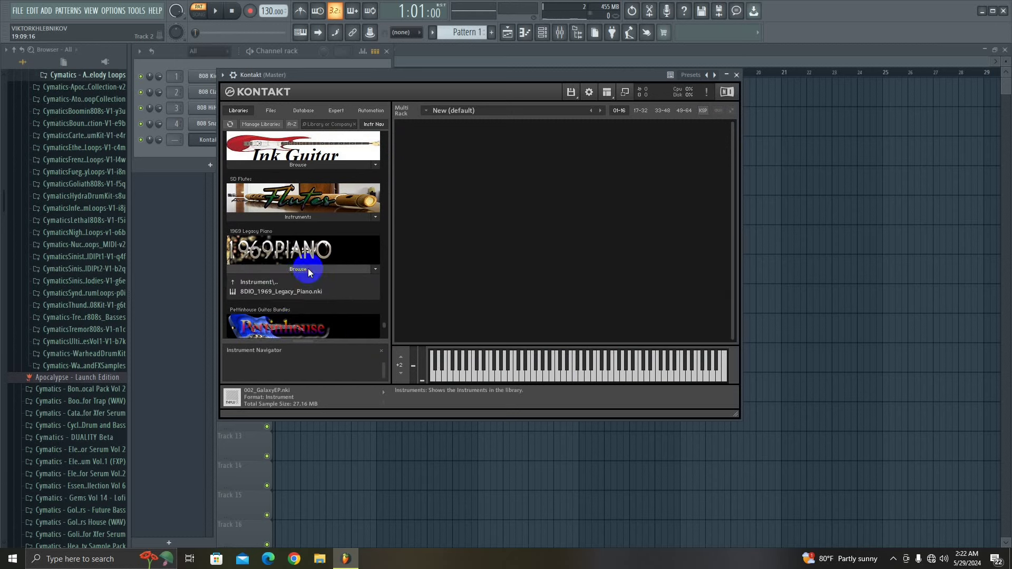
{"action": "left_click", "coordinate": [266, 292]}
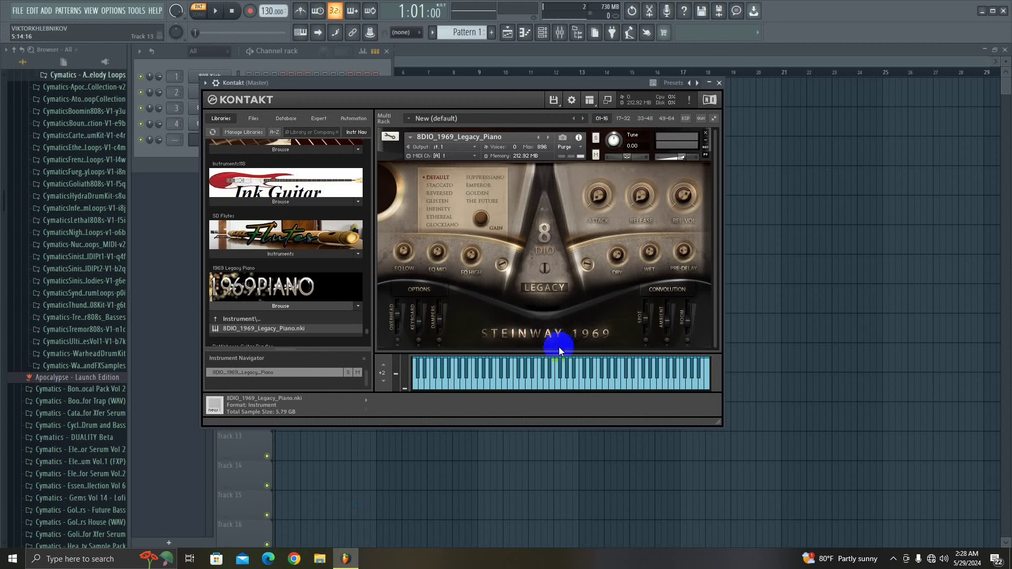
Play test notes on Kontakt's keyboard and raise the volume of the 8DIO 1969 Legacy Piano slightly
{"action": "left_click", "coordinate": [543, 384]}
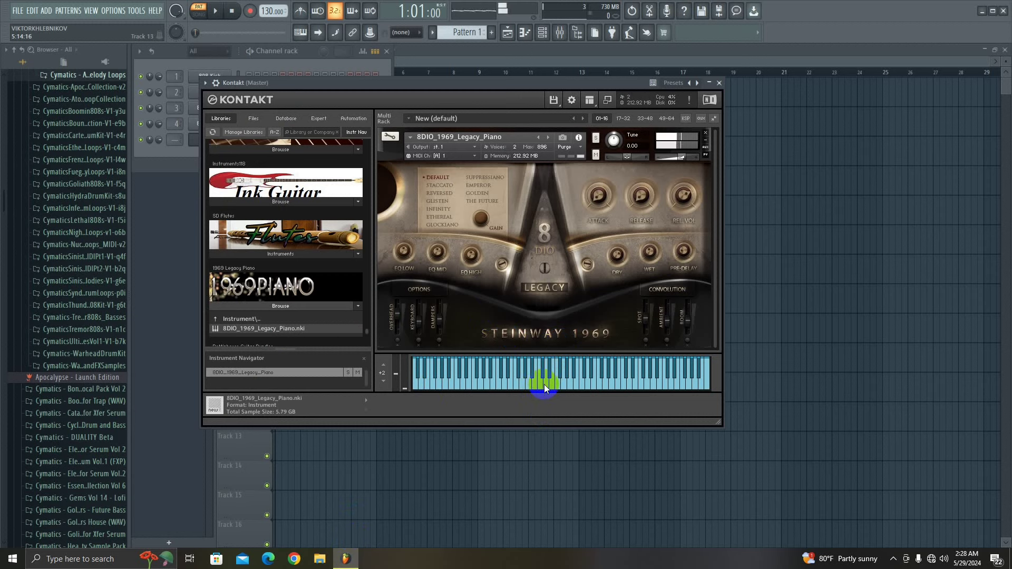
{"action": "left_click", "coordinate": [545, 384]}
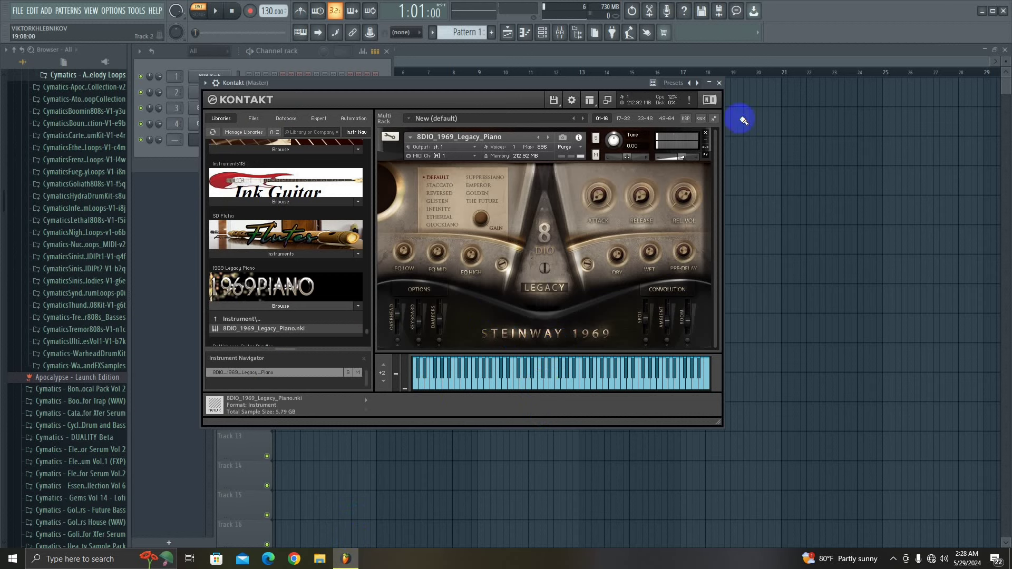
{"action": "left_click_drag", "start_coordinate": [684, 157], "coordinate": [694, 155]}
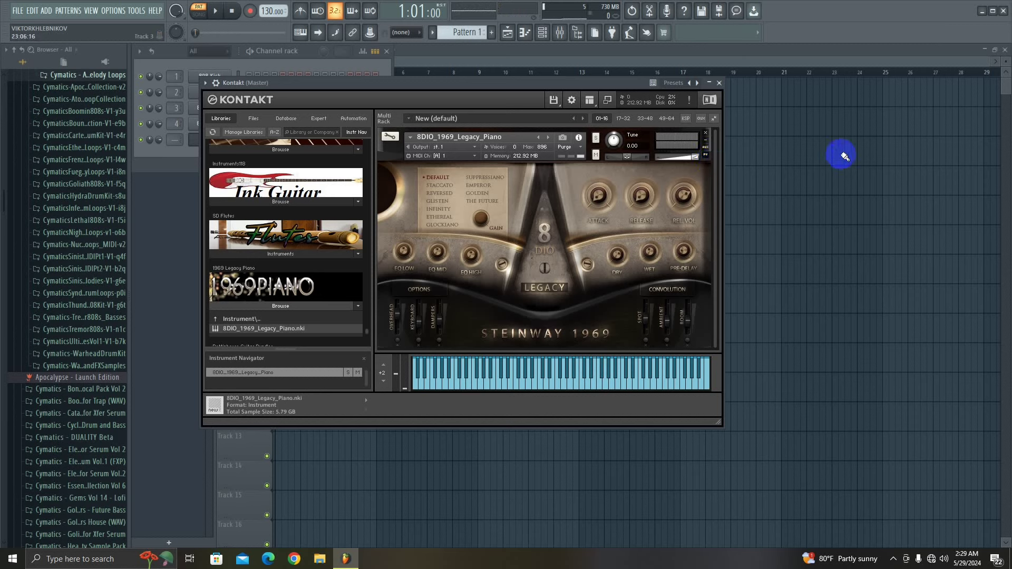
Remove the 8DIO 1969 Legacy Piano from the Kontakt rack without saving its changes, and collapse the 1969 Legacy Piano library's file list
{"action": "left_click", "coordinate": [705, 134]}
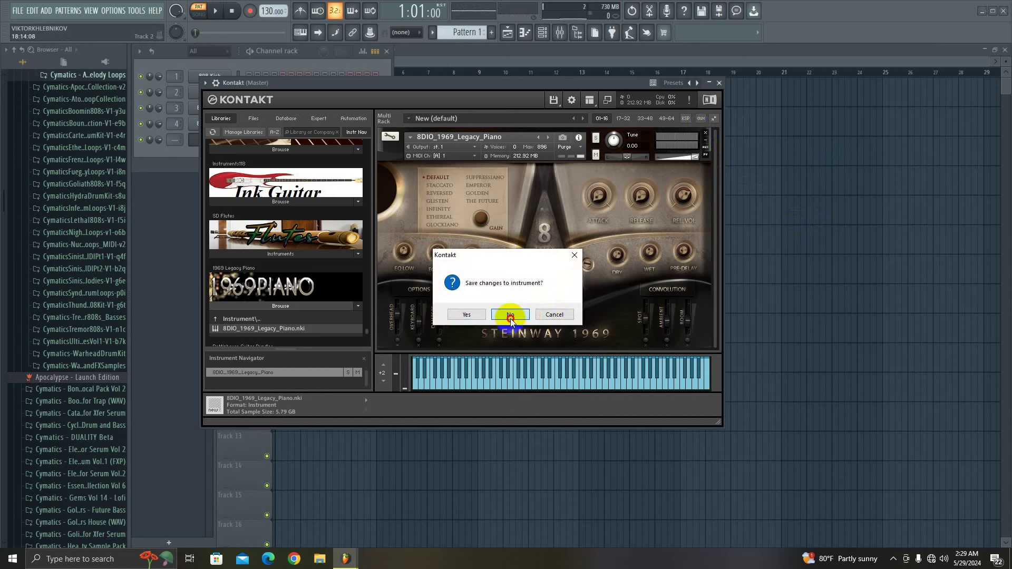
{"action": "left_click", "coordinate": [510, 314]}
{"action": "left_click", "coordinate": [317, 306]}
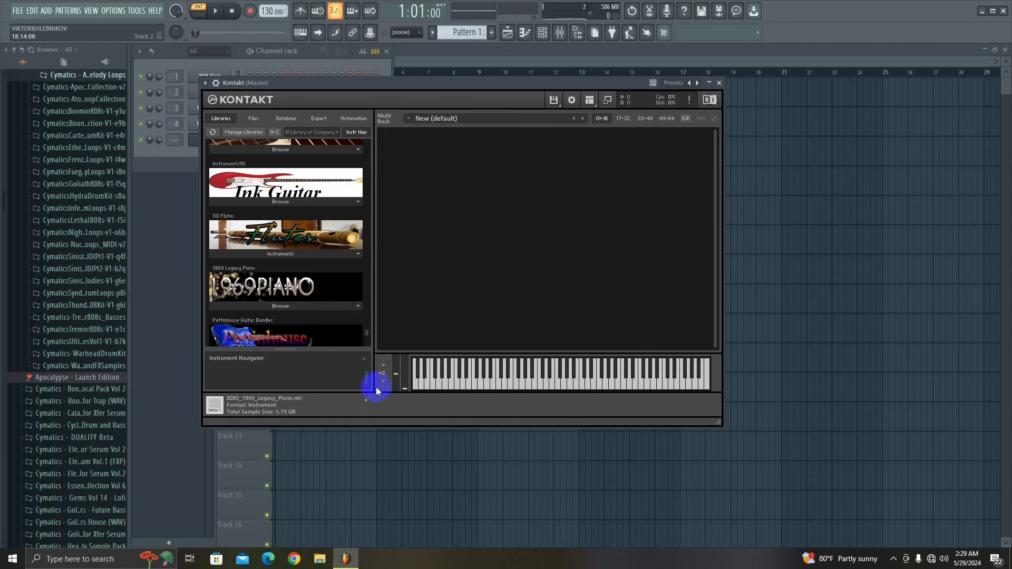
Load Steinway B.nki from the Piano Stainway library into the Kontakt rack and raise its volume to about 8.7
{"action": "left_click_drag", "start_coordinate": [366, 337], "coordinate": [373, 267]}
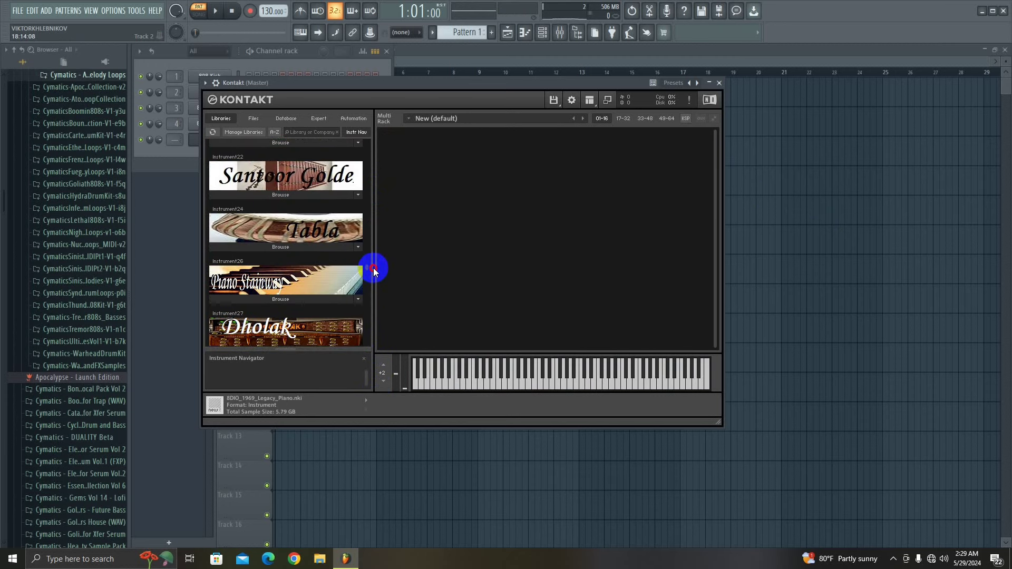
{"action": "left_click", "coordinate": [274, 298]}
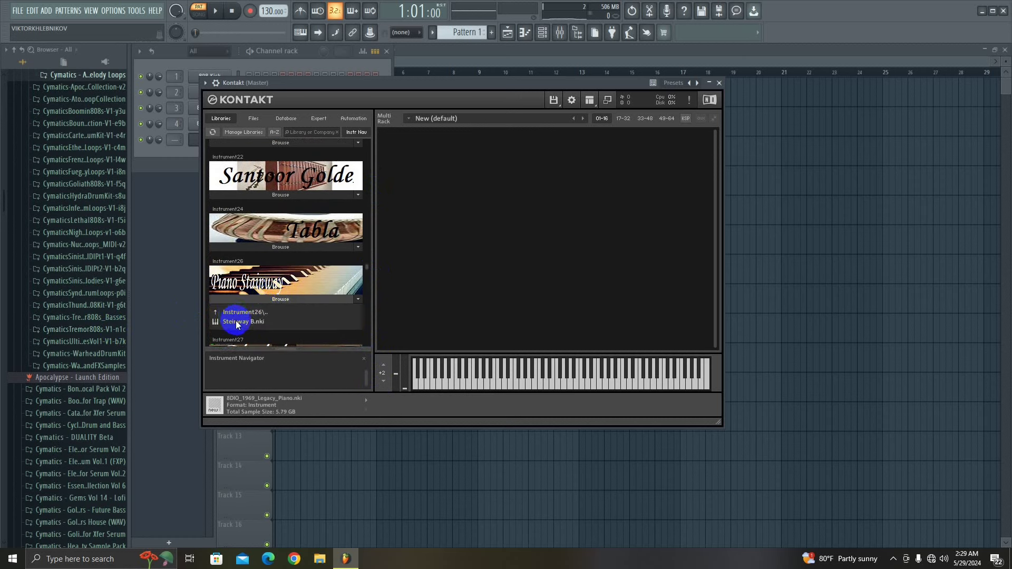
{"action": "left_click", "coordinate": [235, 321]}
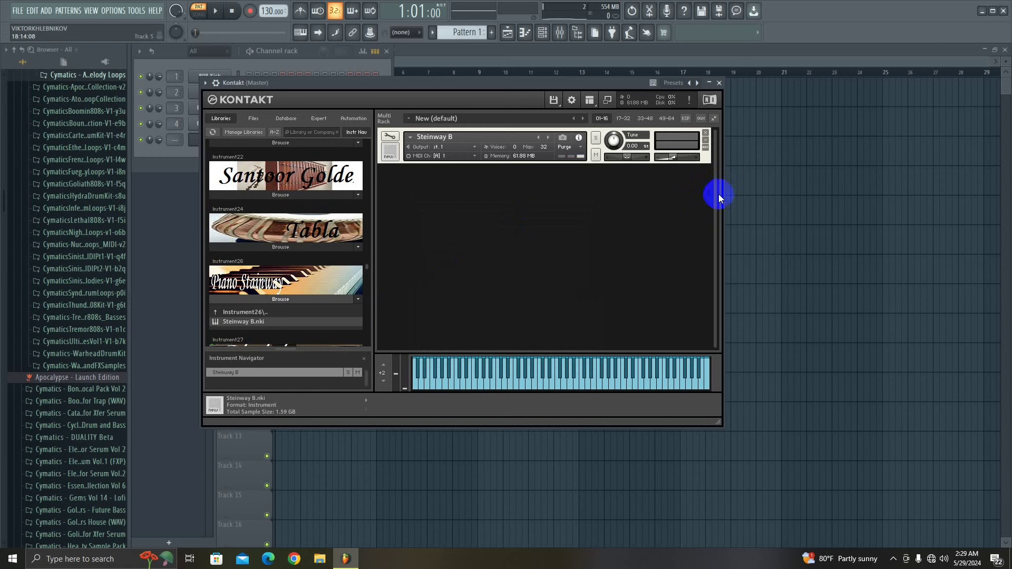
{"action": "left_click_drag", "start_coordinate": [671, 158], "coordinate": [698, 158]}
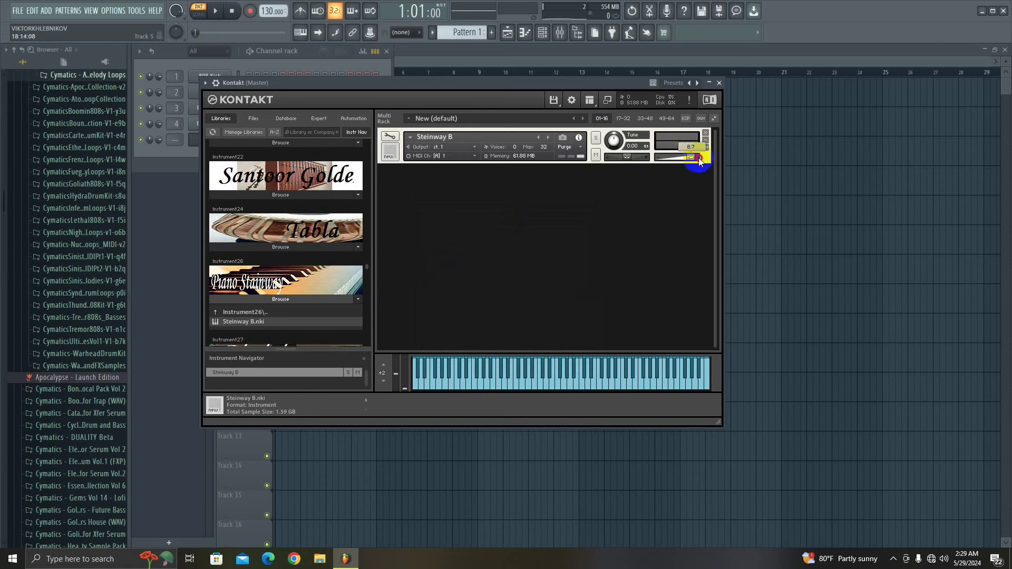